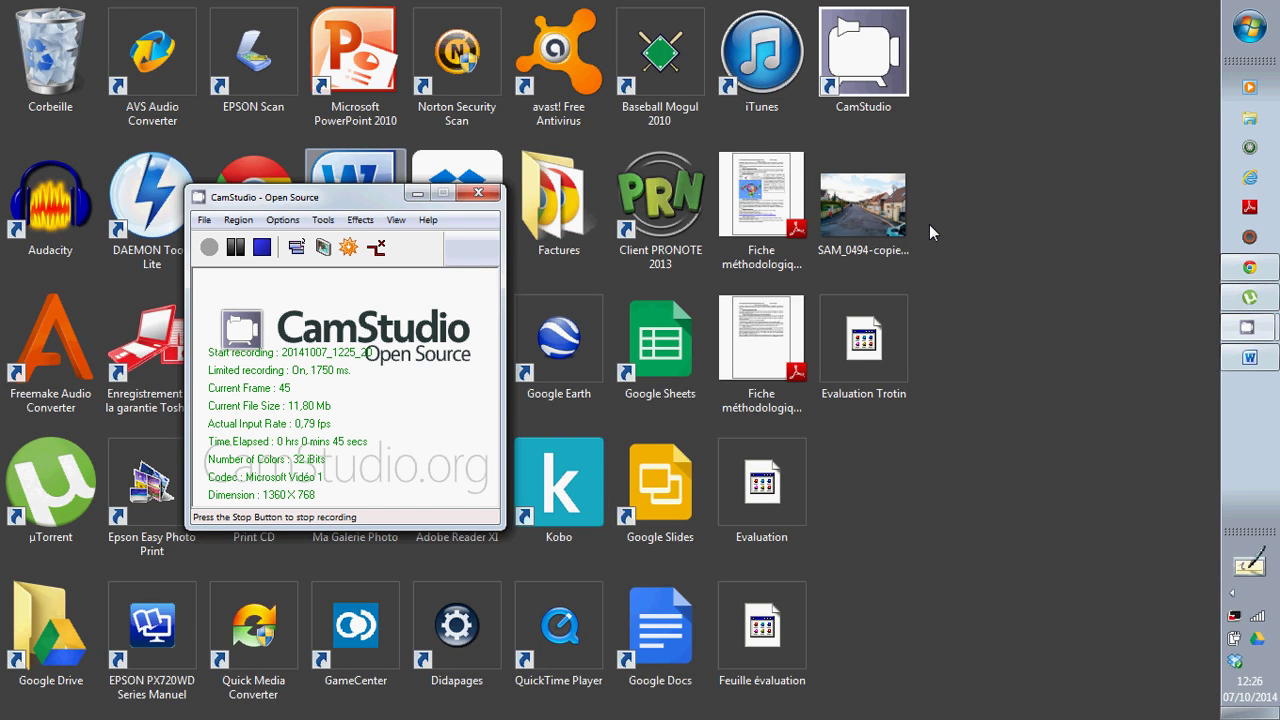
# Bring the Feuille évaluation Word document to the front from the taskbar
pyautogui.click(1243, 358)
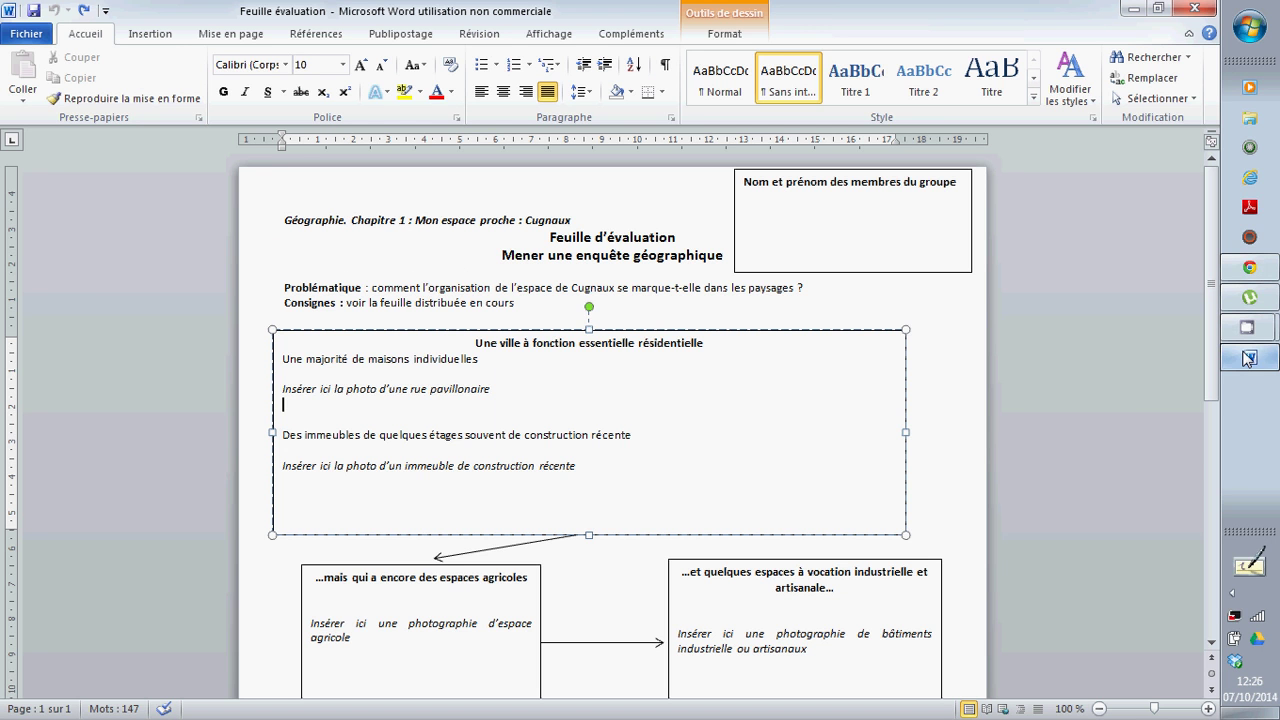
# Enter a group member's full name in the Nom et prénom box, then select the street-photo placeholder line
pyautogui.click(885, 203)
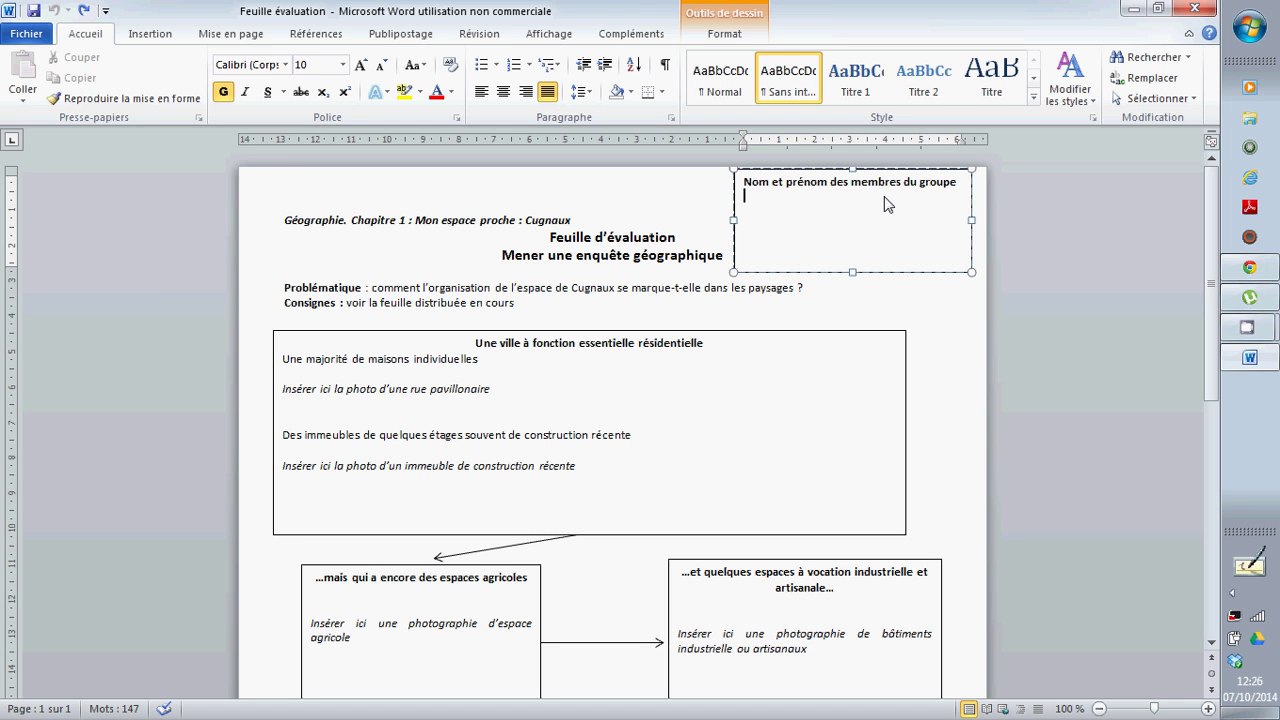
pyautogui.tripleClick(473, 383)
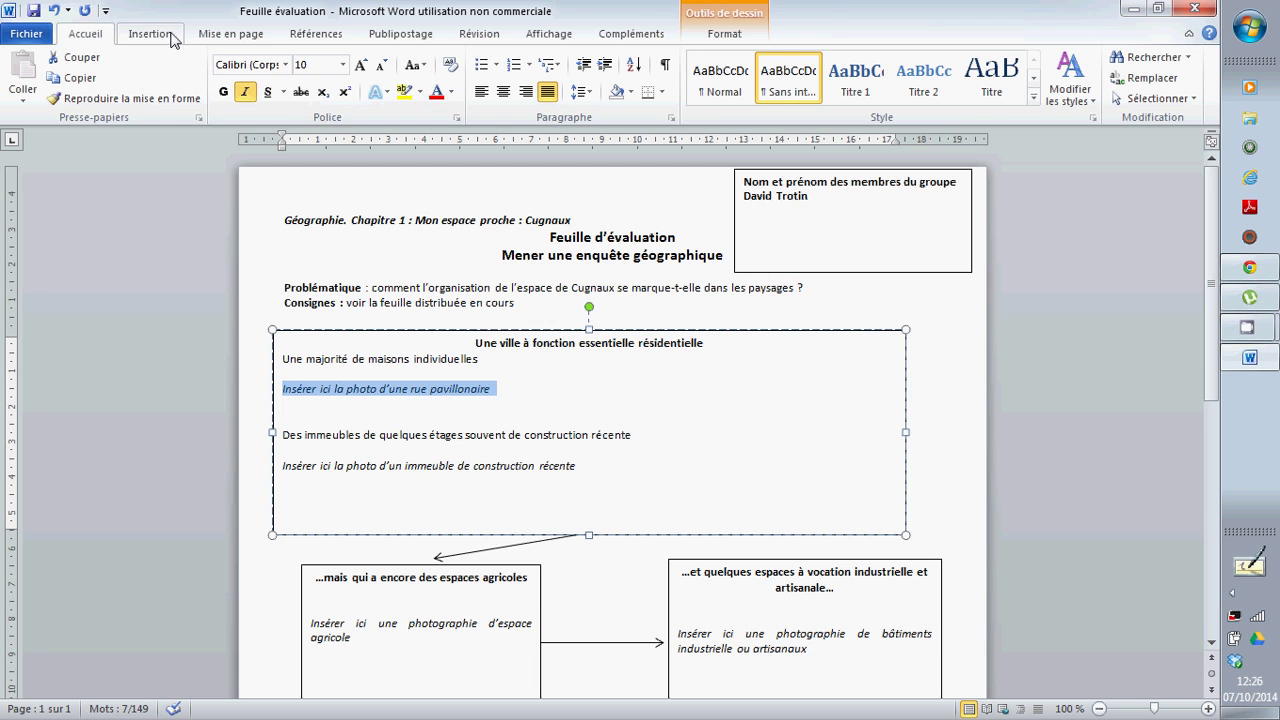
# Insert SAM_0494-copie-376x282 from the desktop over the placeholder and shrink it to a thumbnail
pyautogui.click(150, 33)
pyautogui.click(205, 70)
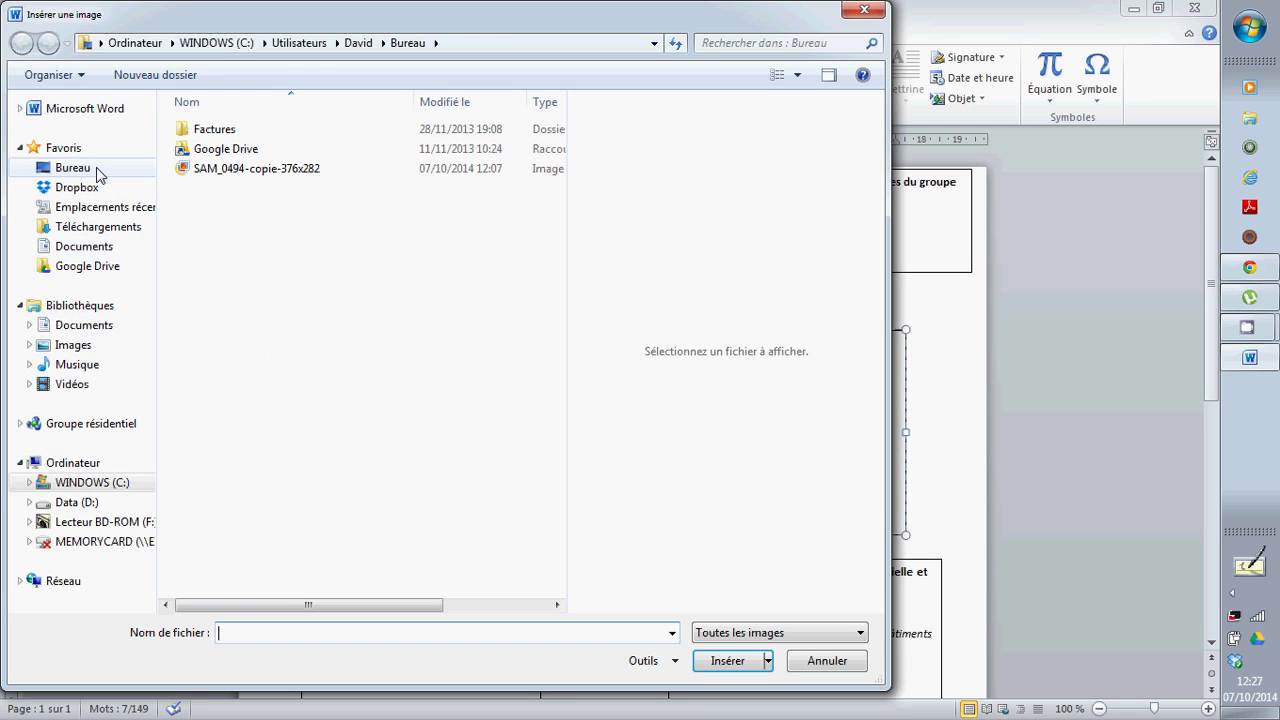
pyautogui.click(97, 170)
pyautogui.click(378, 610)
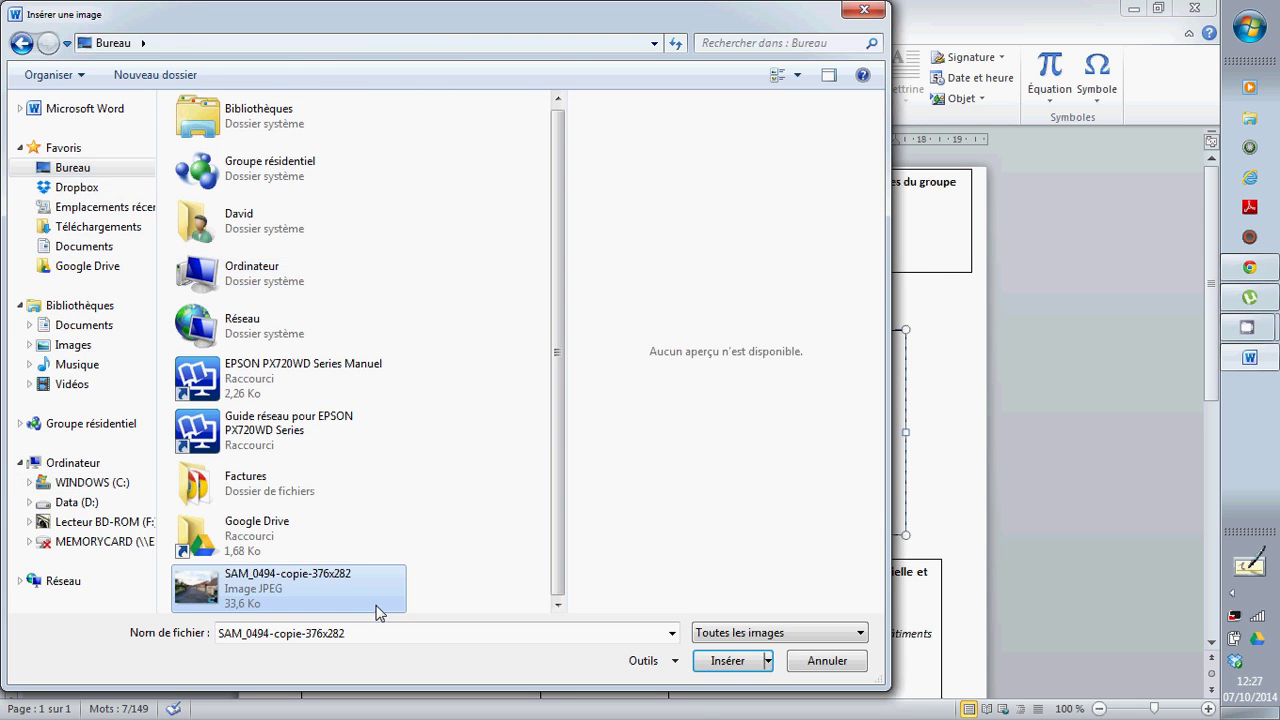
pyautogui.click(733, 666)
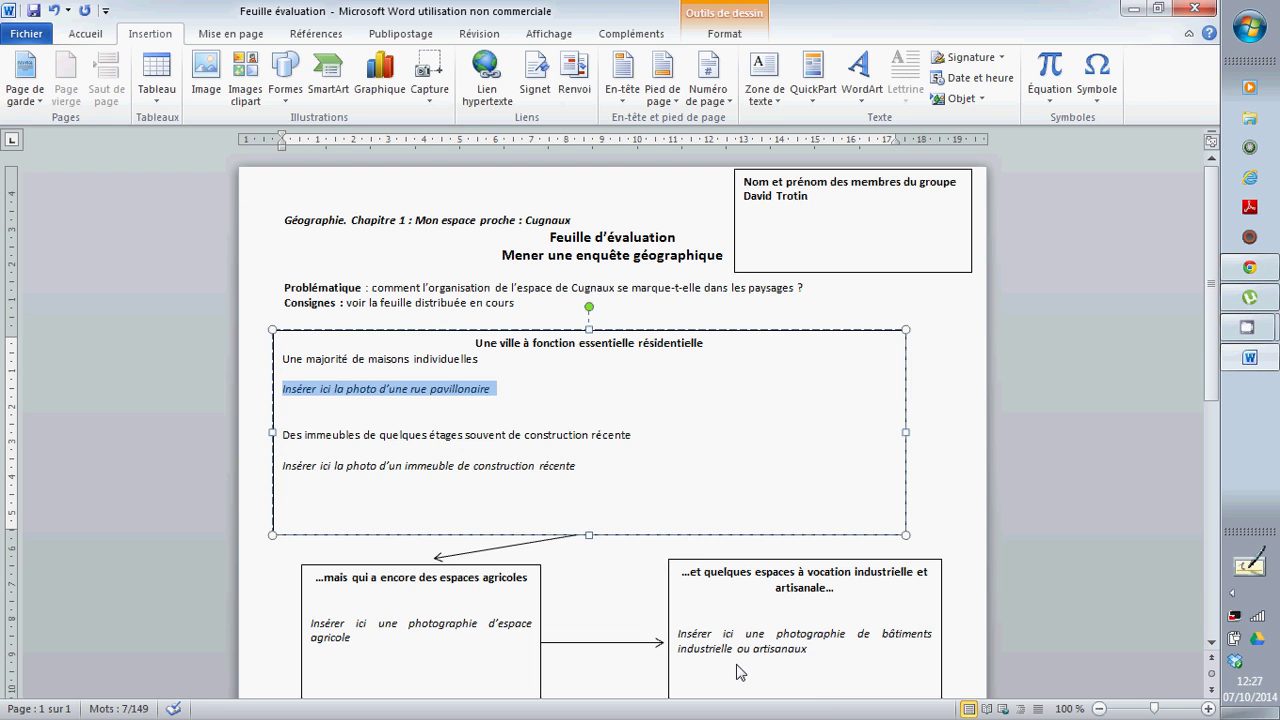
pyautogui.click(160, 34)
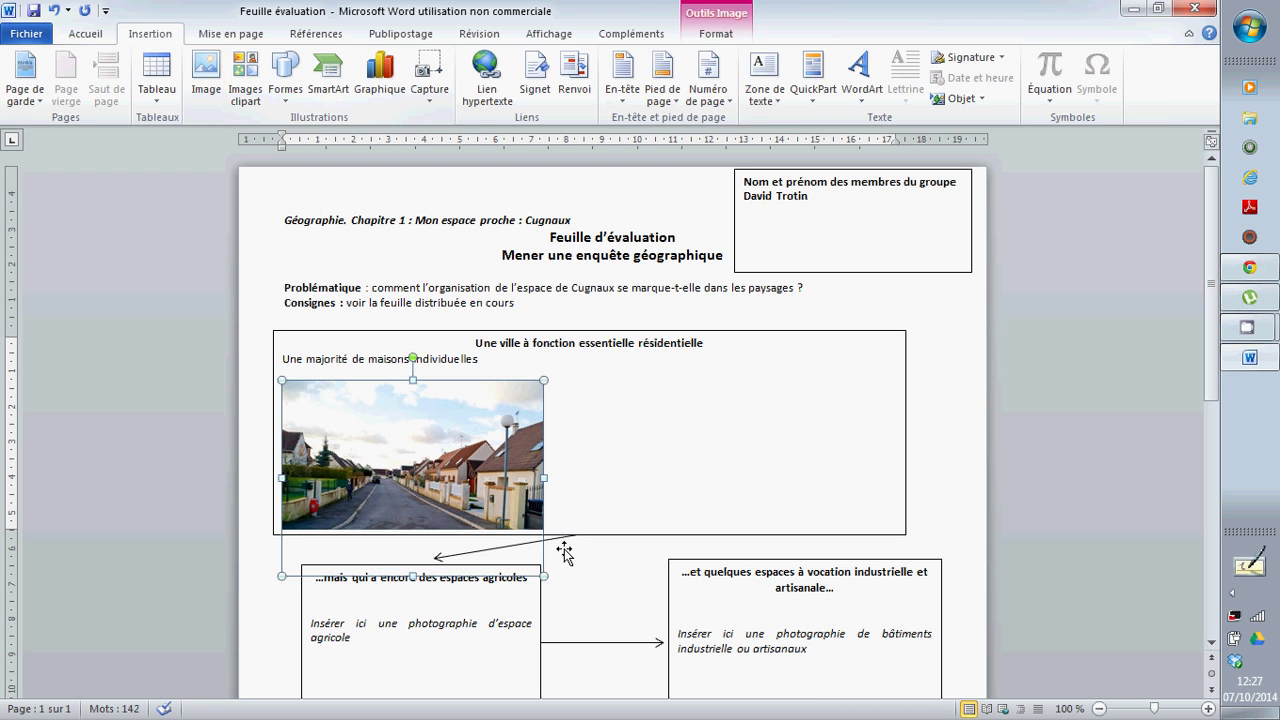
pyautogui.moveTo(564, 553); pyautogui.dragTo(381, 409)
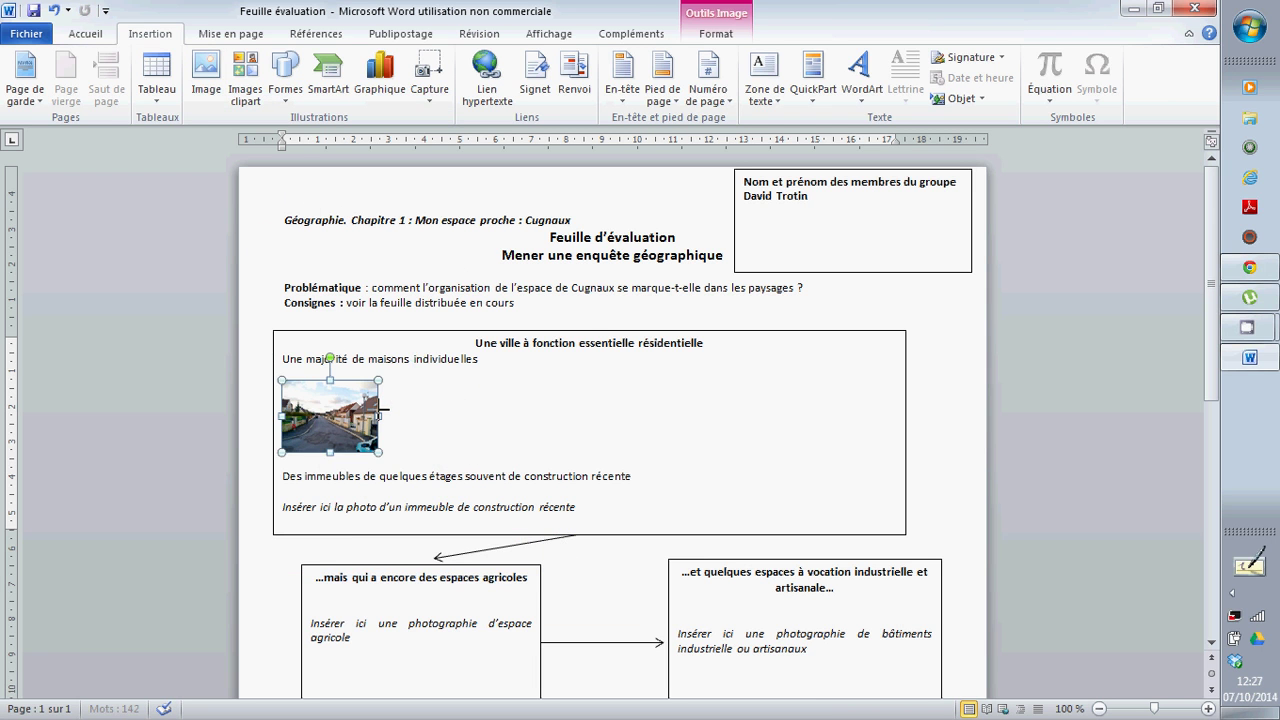
pyautogui.click(420, 428)
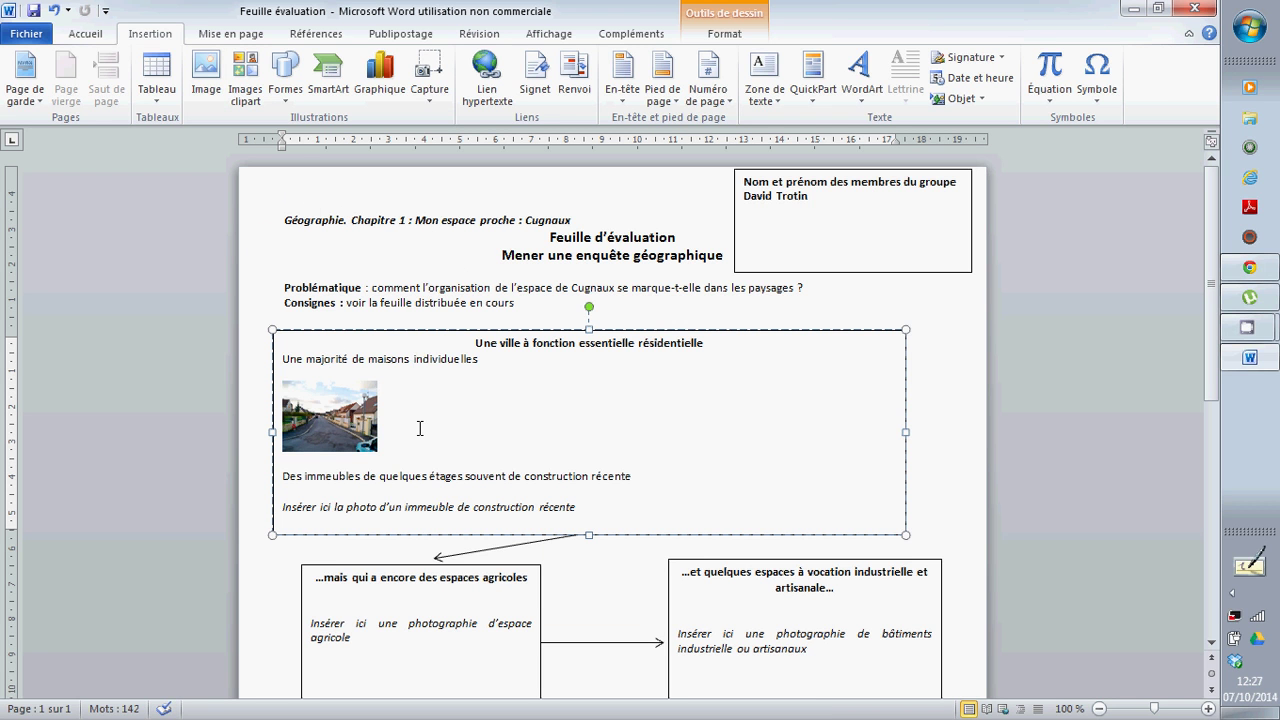
# Type the caption 'Rue Edouard Herriot' beside the street photo, correcting typos
pyautogui.write('Rue ')
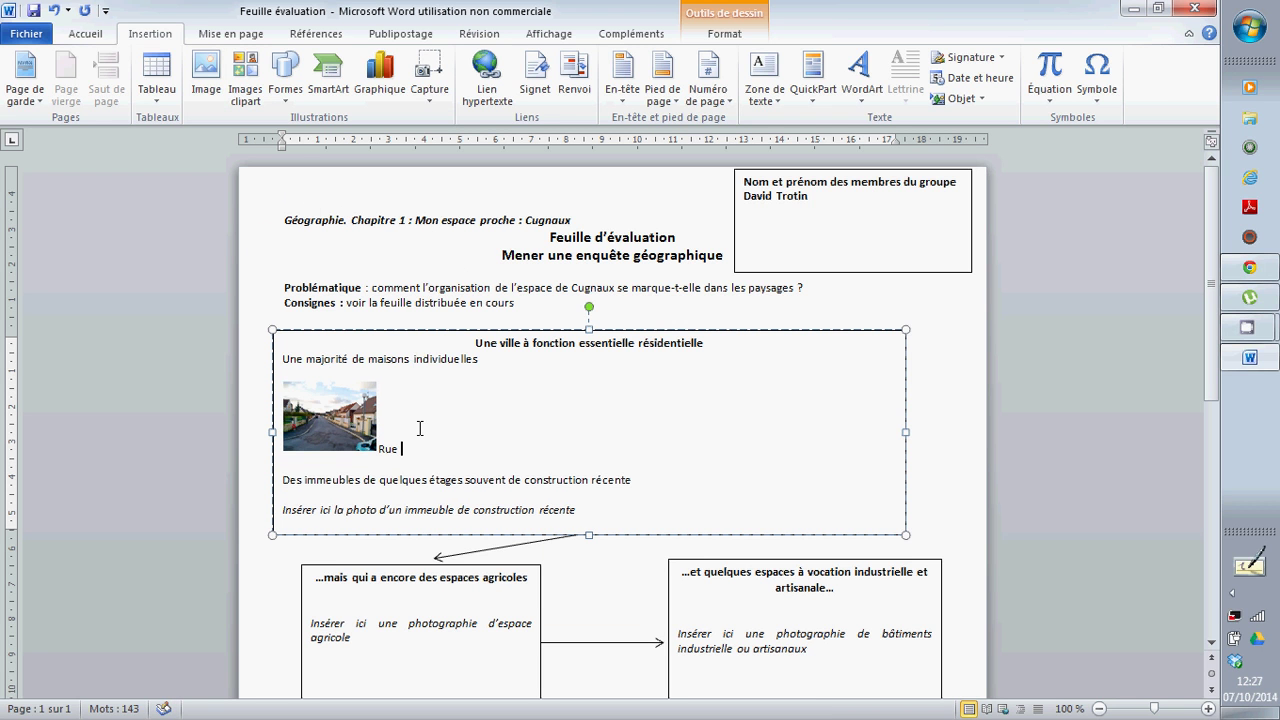
pyautogui.write('edo')
pyautogui.press('BackSpace')
pyautogui.press('BackSpace')
pyautogui.press('BackSpace')
pyautogui.press('BackSpace')
pyautogui.write('E')
pyautogui.press('BackSpace')
pyautogui.write('Edouard Herriot')
# Start Save As and name the file 'Evaluation' followed by the student's surname
pyautogui.click(45, 35)
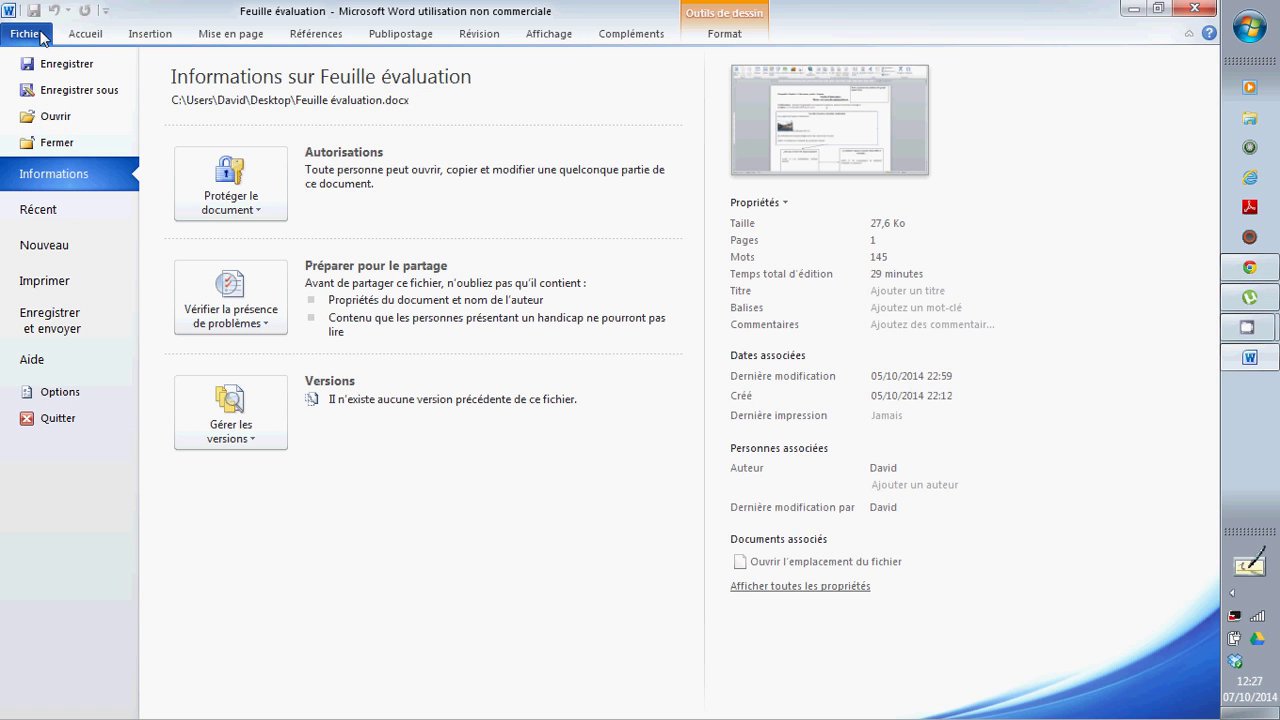
pyautogui.click(60, 90)
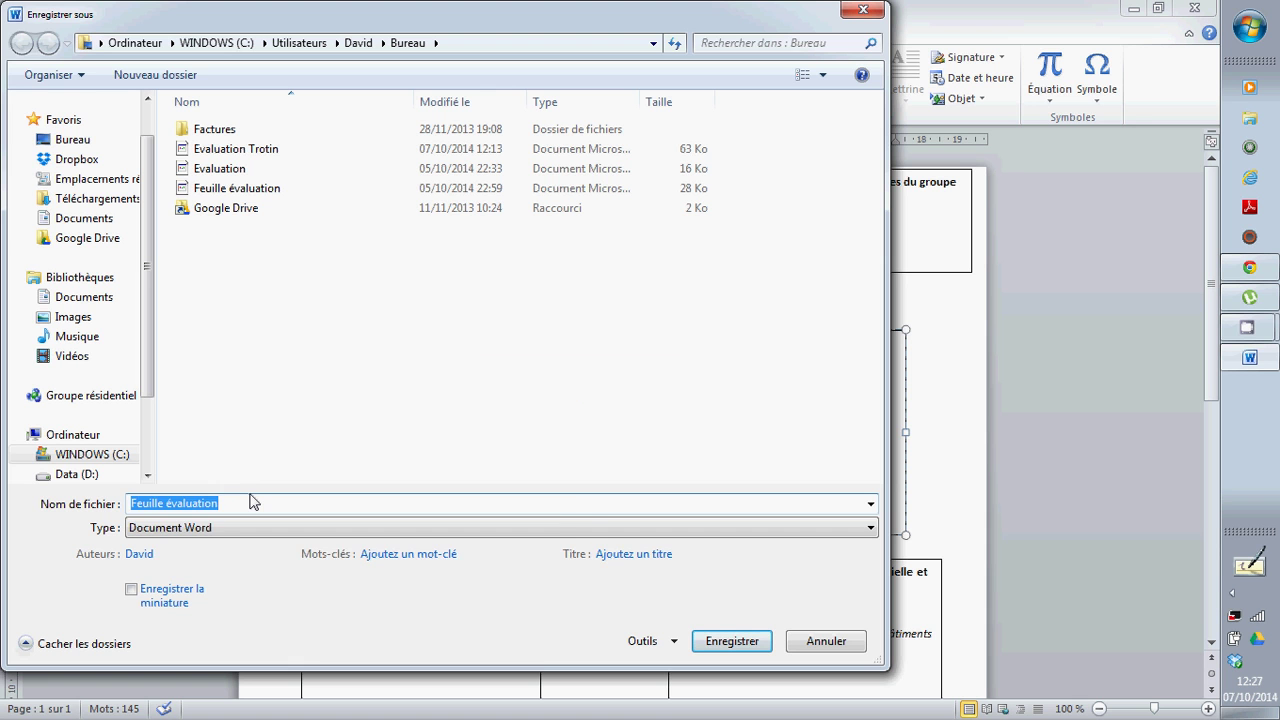
pyautogui.write('Evaluation ')
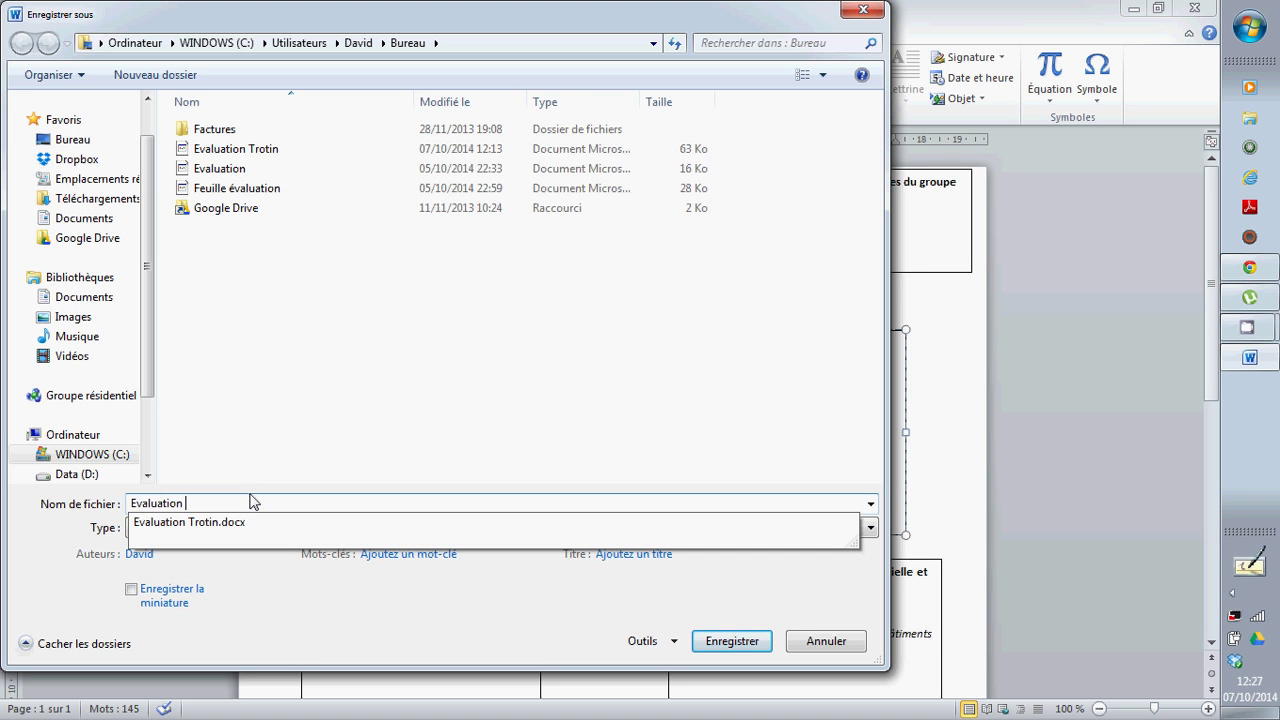
pyautogui.write('Trotin')
pyautogui.click(192, 522)
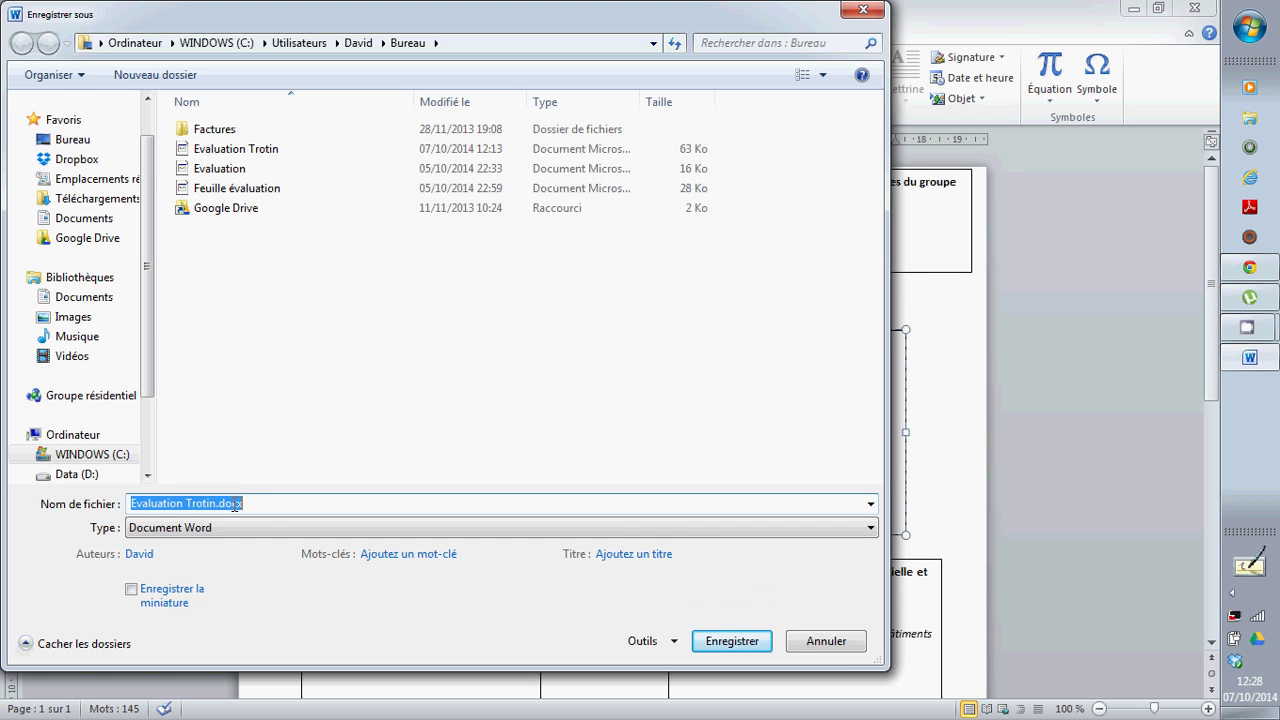
pyautogui.click(252, 503)
pyautogui.press('BackSpace')
pyautogui.press('BackSpace')
pyautogui.press('BackSpace')
pyautogui.press('BackSpace')
pyautogui.press('BackSpace')
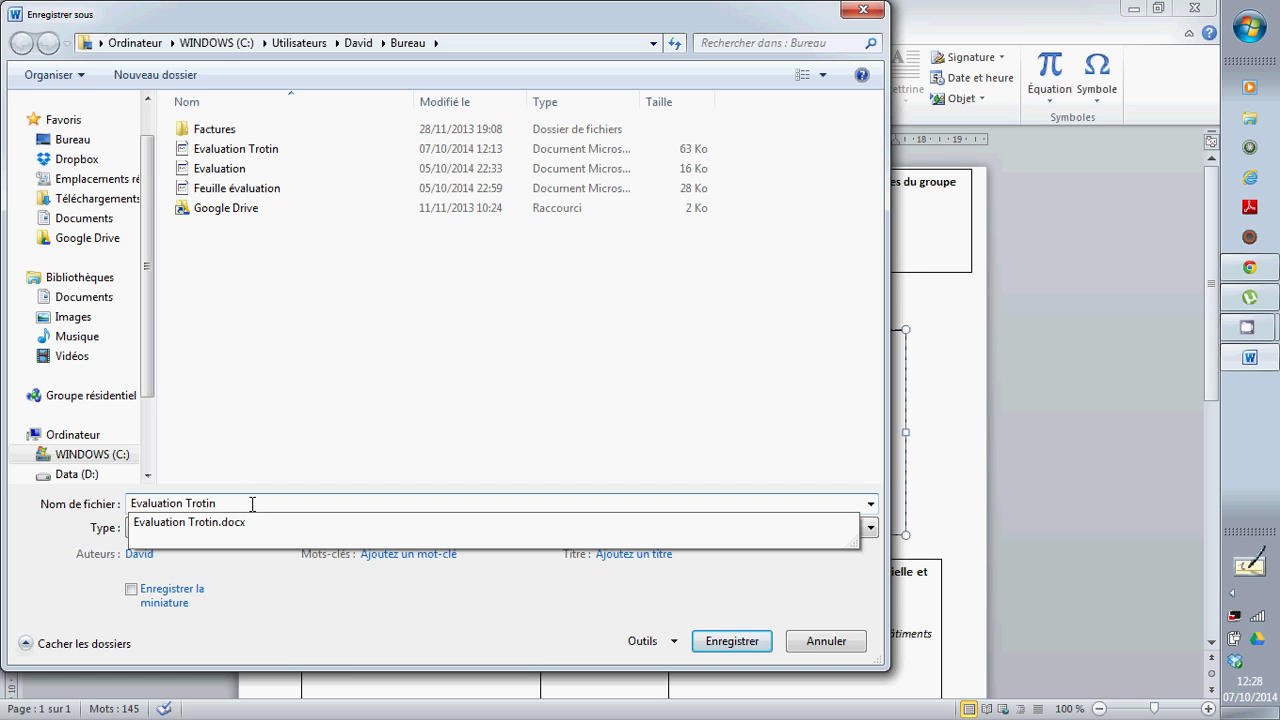
pyautogui.click(366, 447)
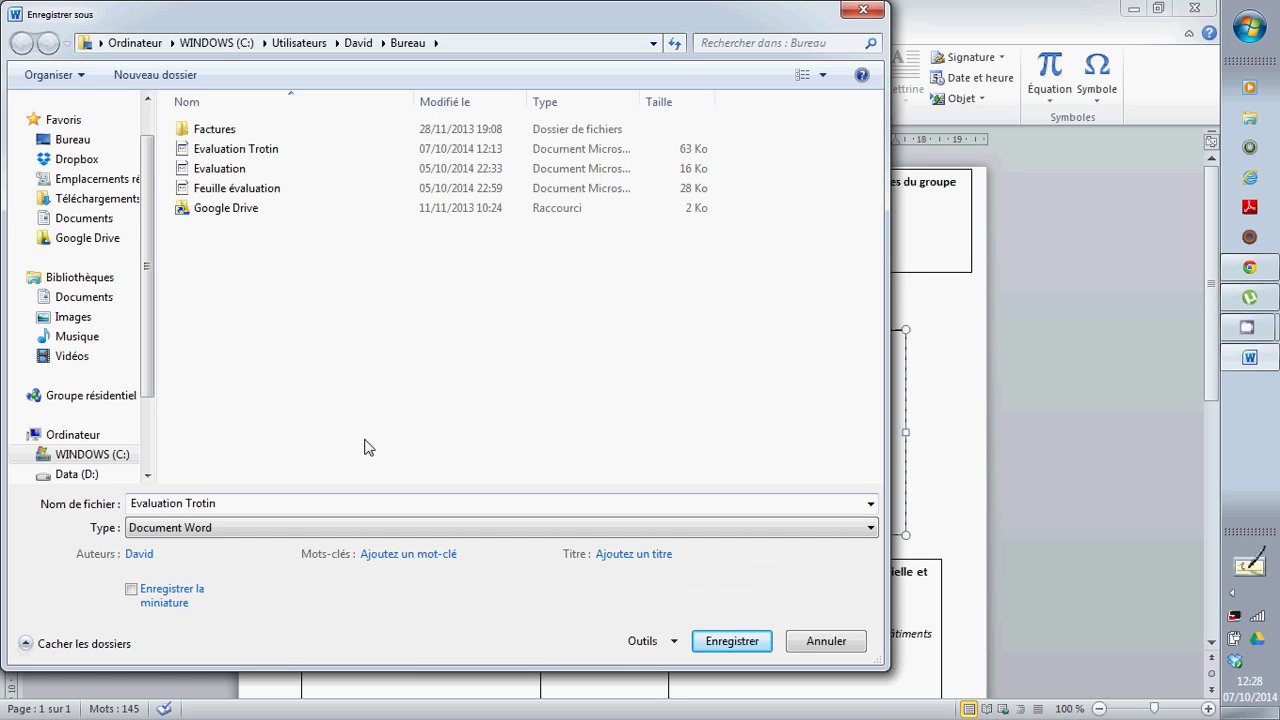
# Save as a standard Word document on the desktop, replacing the existing file, and minimize Word
pyautogui.click(190, 527)
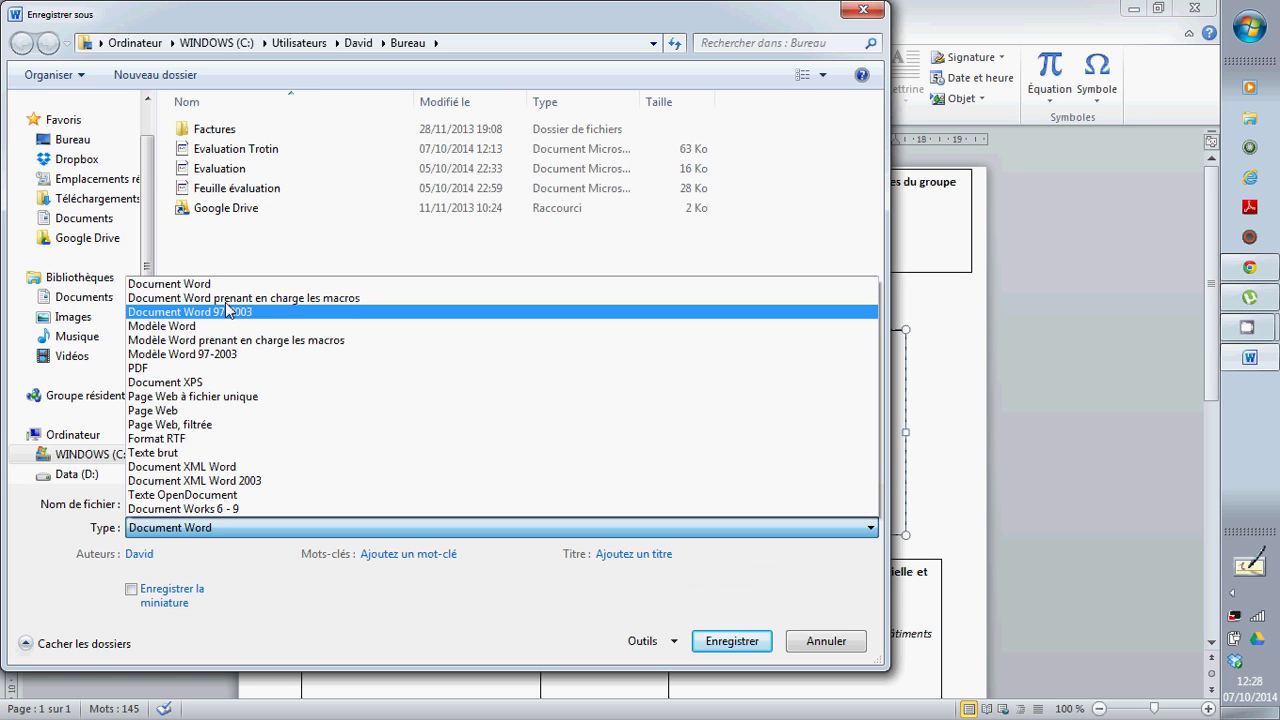
pyautogui.press('Up')
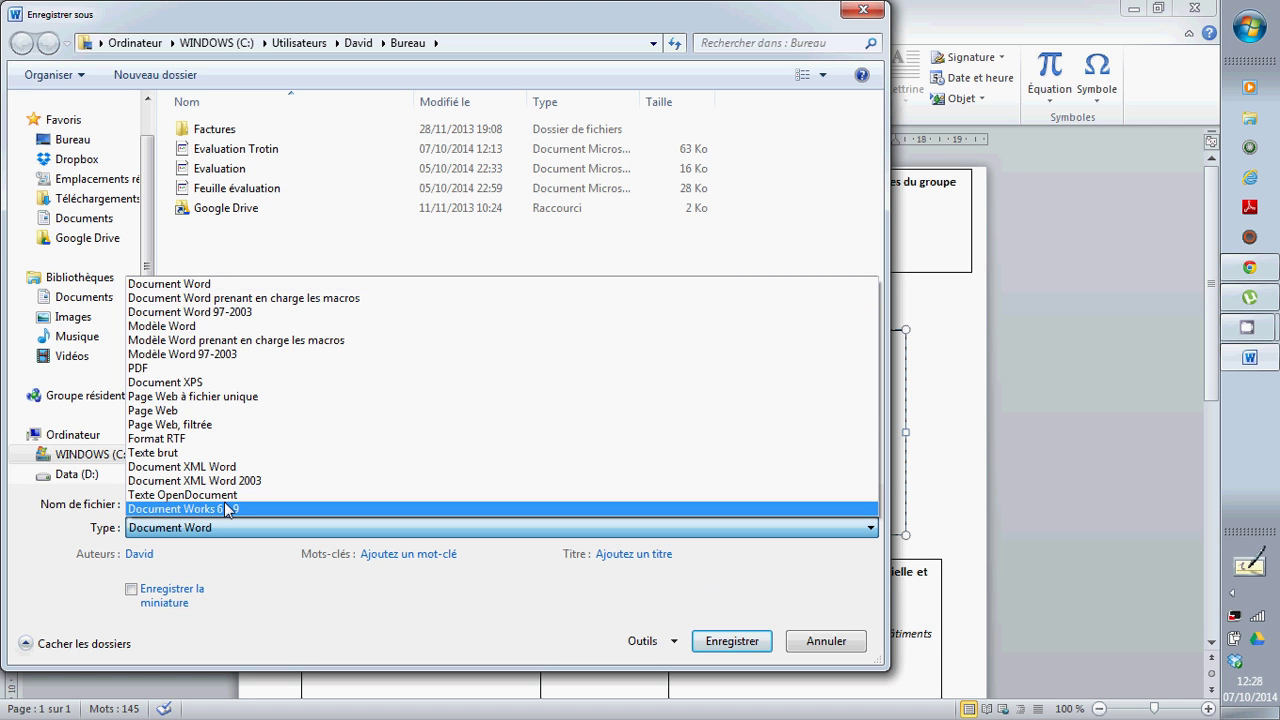
pyautogui.click(357, 265)
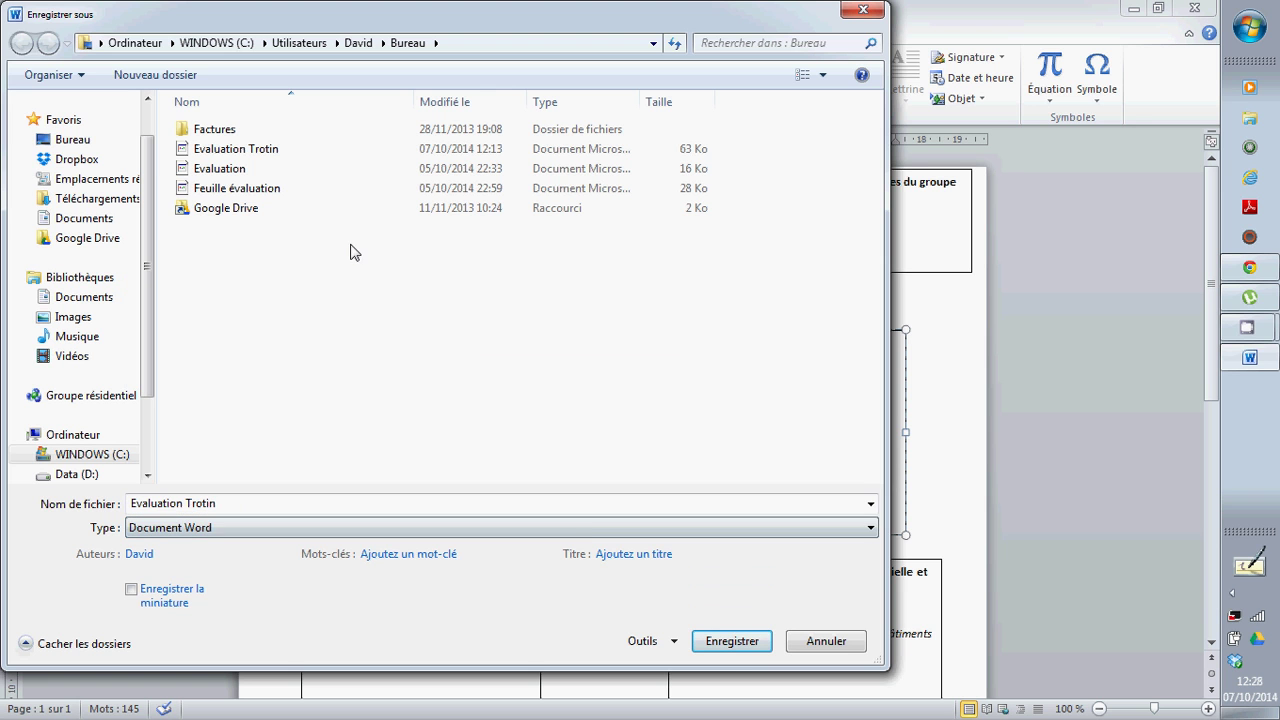
pyautogui.click(750, 650)
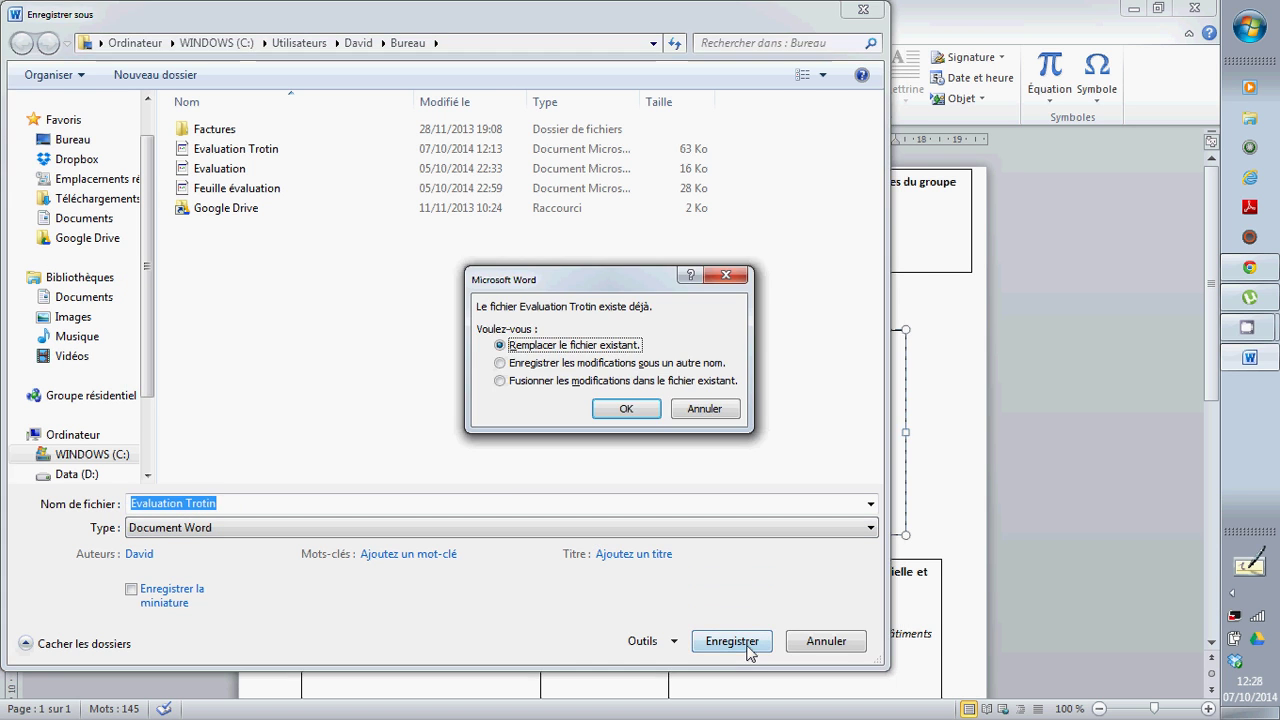
pyautogui.click(615, 408)
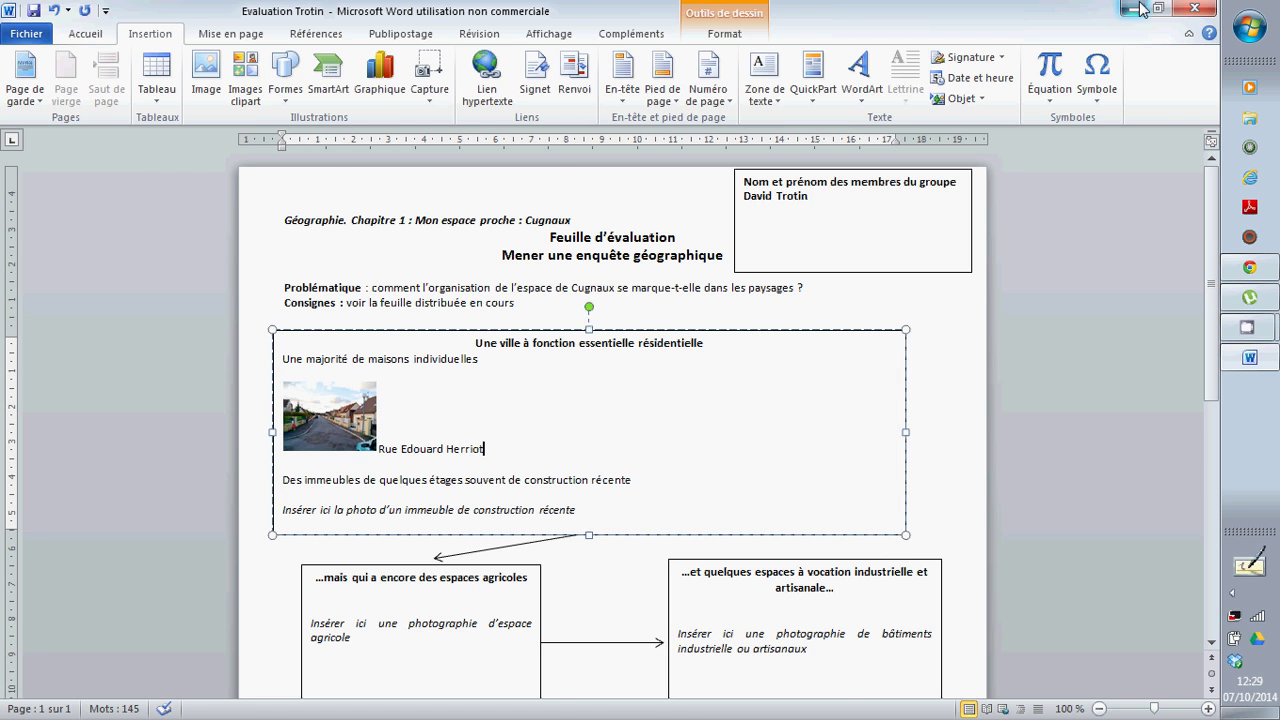
pyautogui.click(1138, 9)
# In the ENT message, enter the subject 'Evaluation géographie' followed by the student's surname
pyautogui.click(1242, 270)
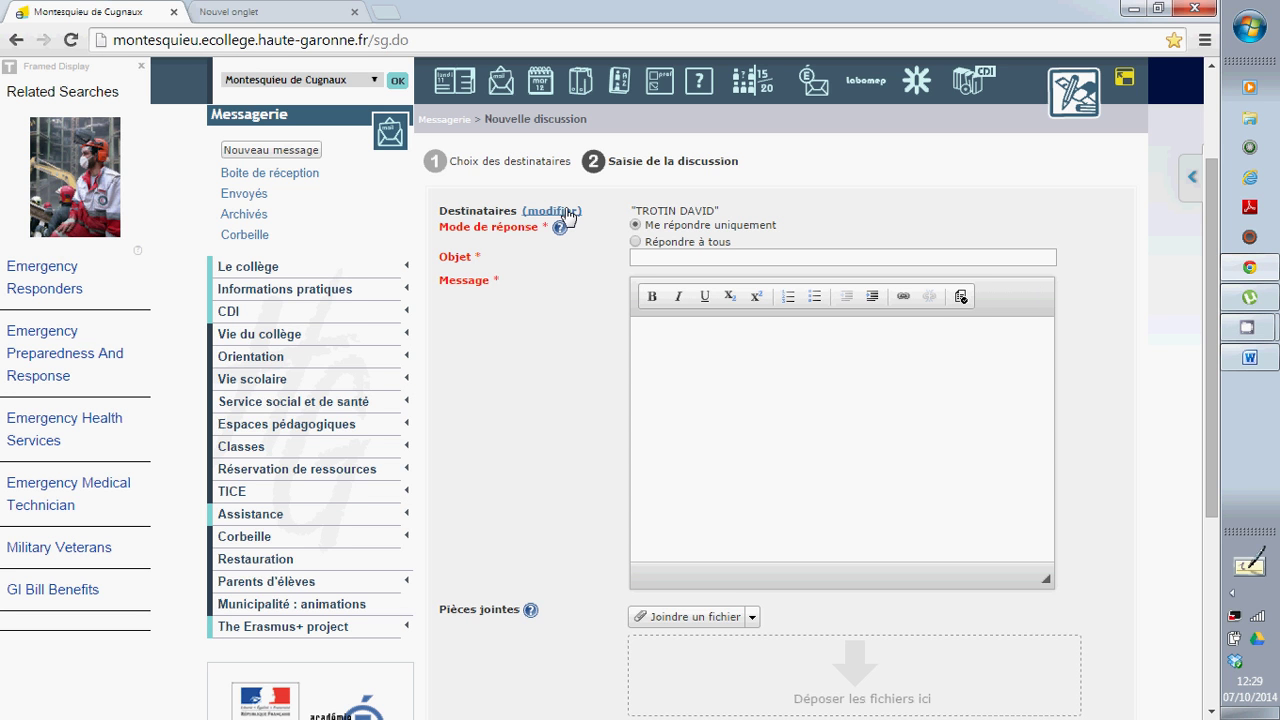
pyautogui.click(680, 258)
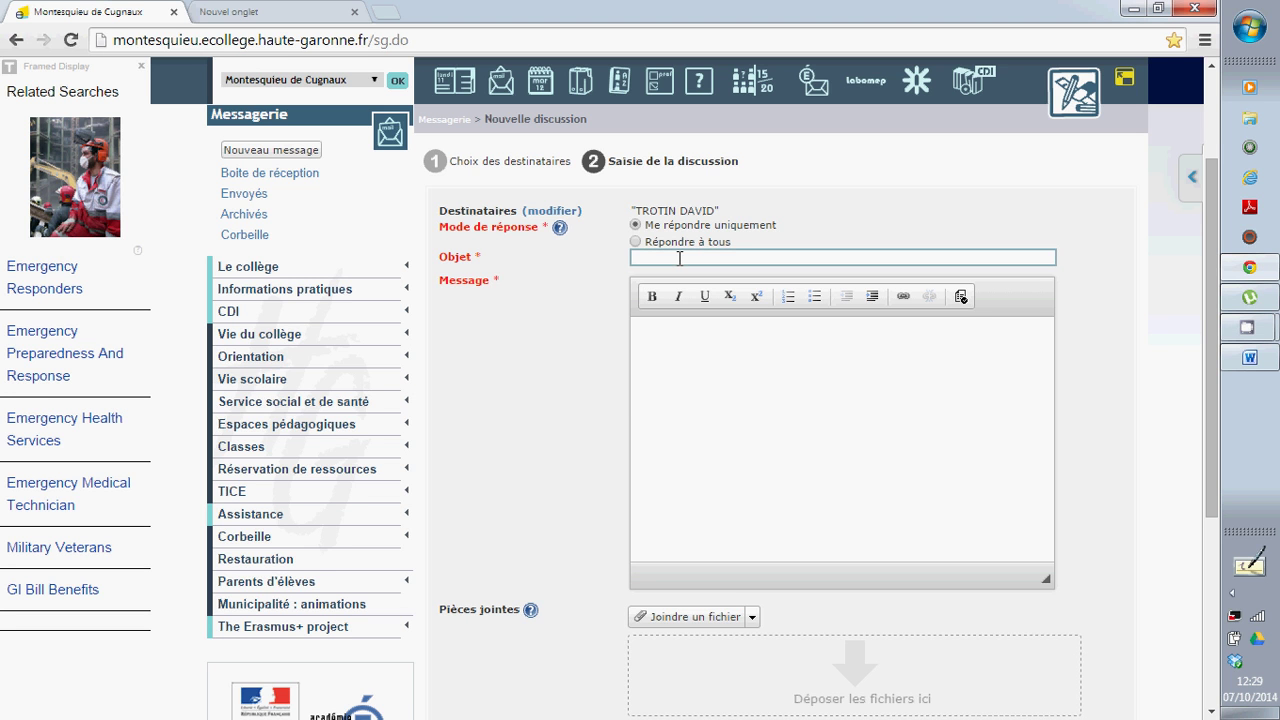
pyautogui.write('Evaluation géographie')
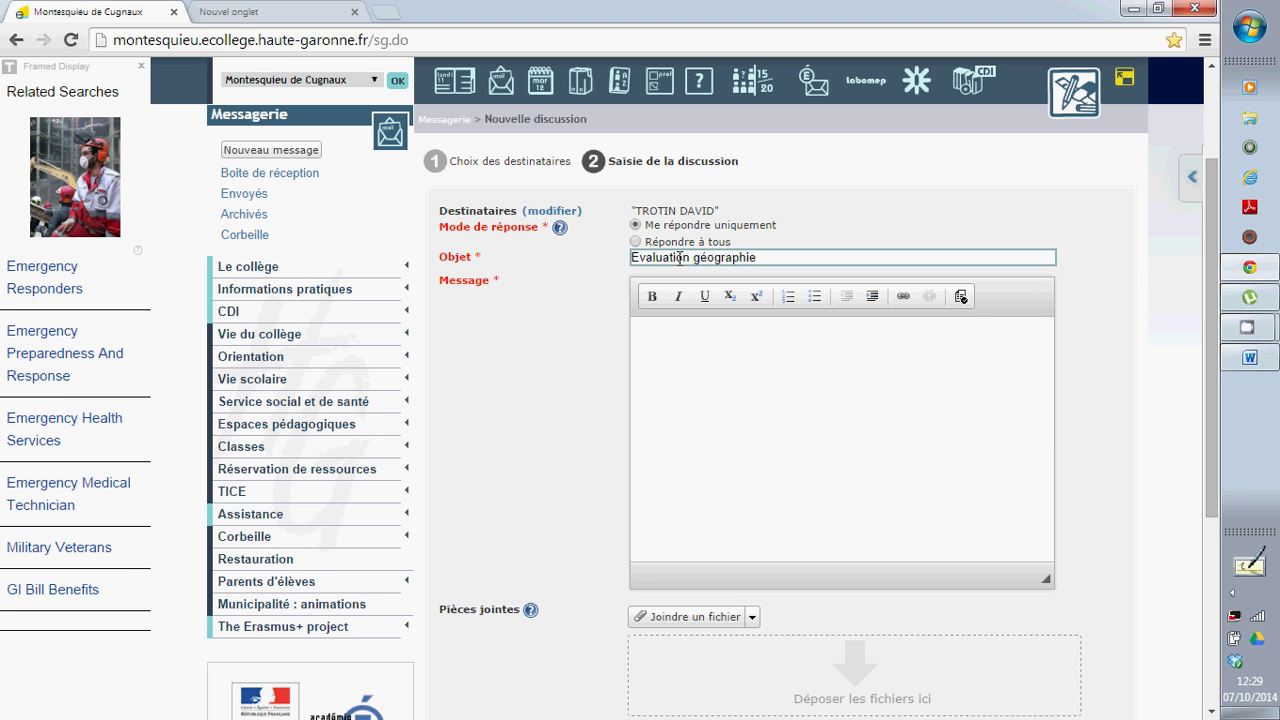
pyautogui.write(' Trotin')
# Write the body 'Bonjour', addressed to the teacher, then 'voici le travail du groupe'
pyautogui.click(726, 379)
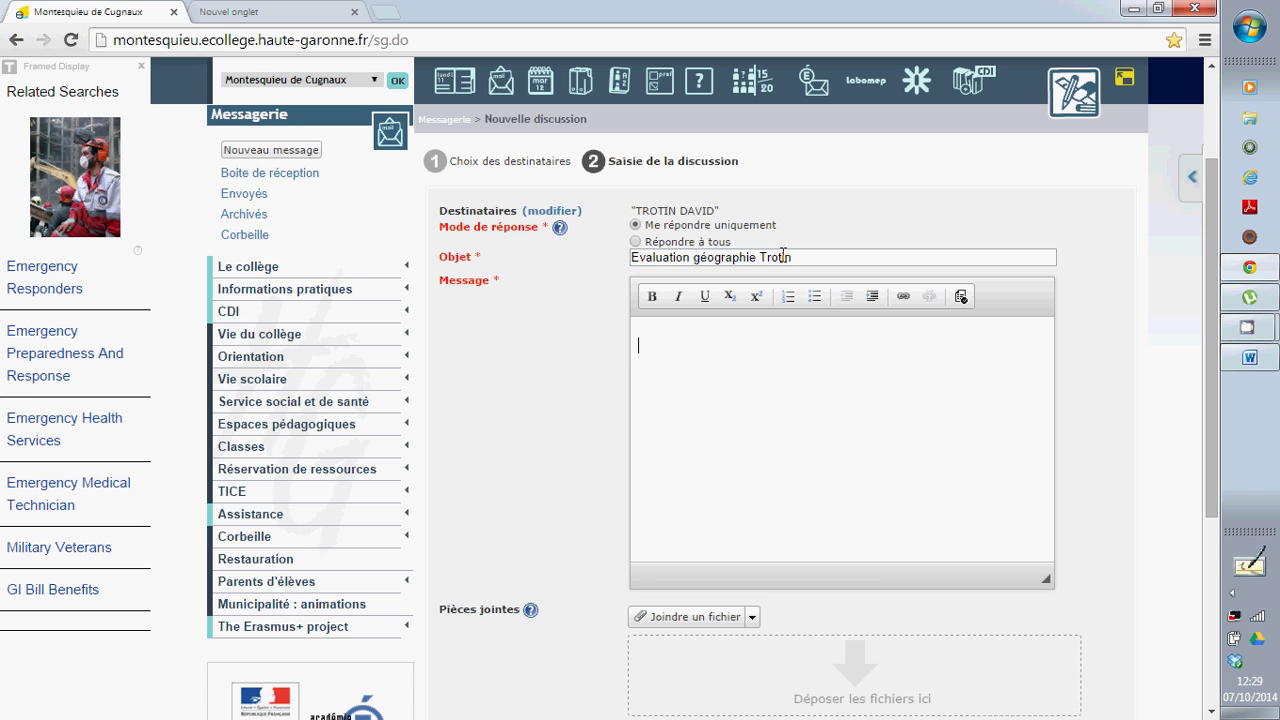
pyautogui.tripleClick(783, 257)
pyautogui.click(777, 341)
pyautogui.write('Bonjour, M. Trotin')
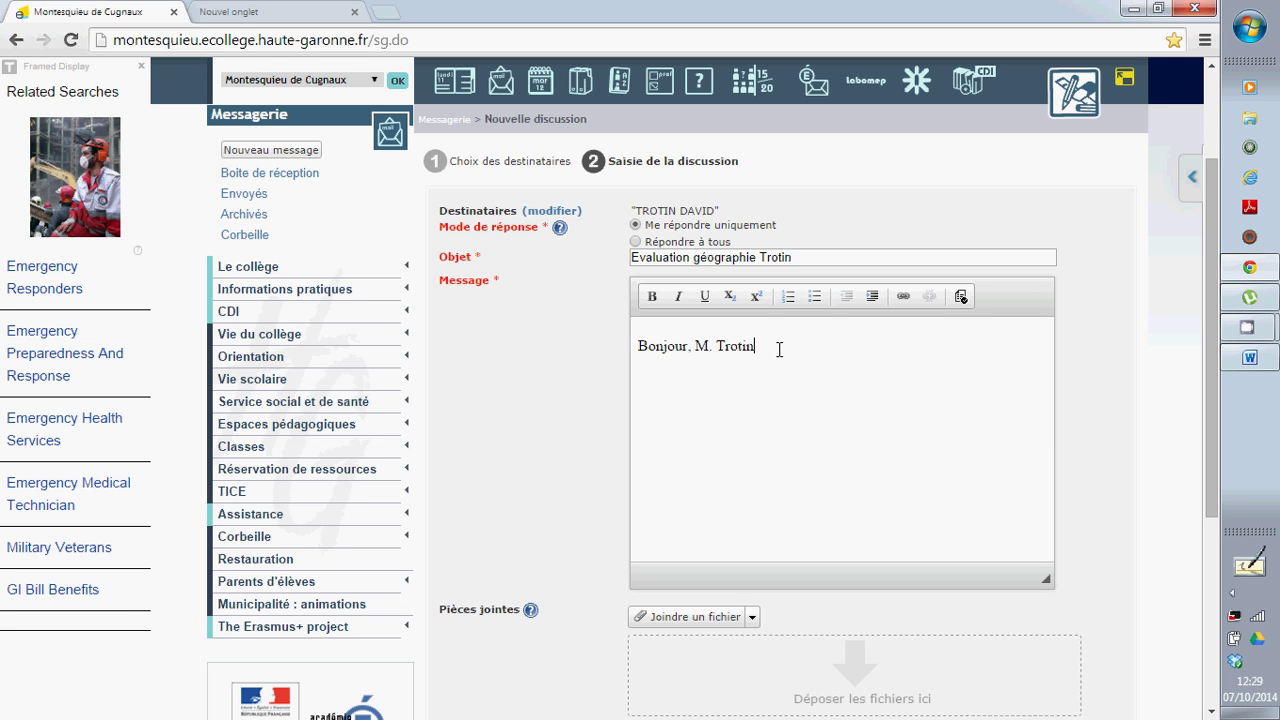
pyautogui.write(' voici le travail du groupe')
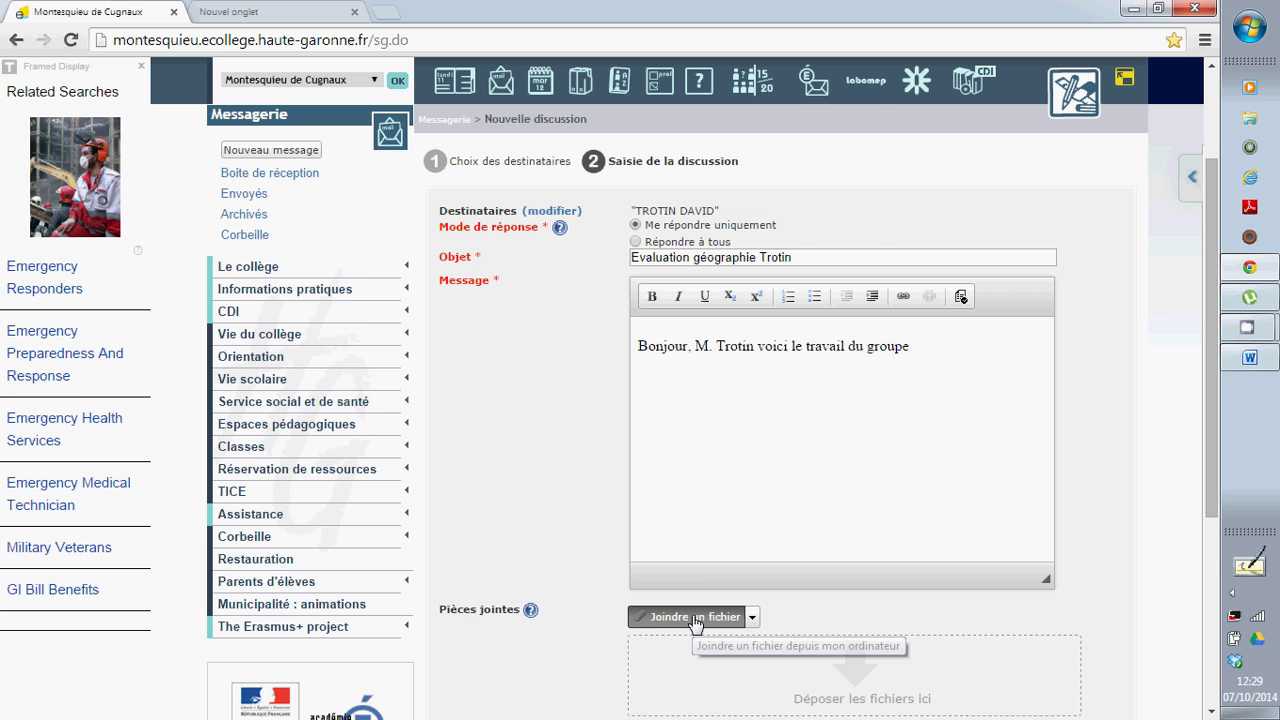
# Attach the saved evaluation .docx (62 Ko) to the message, then minimize Chrome
pyautogui.click(696, 617)
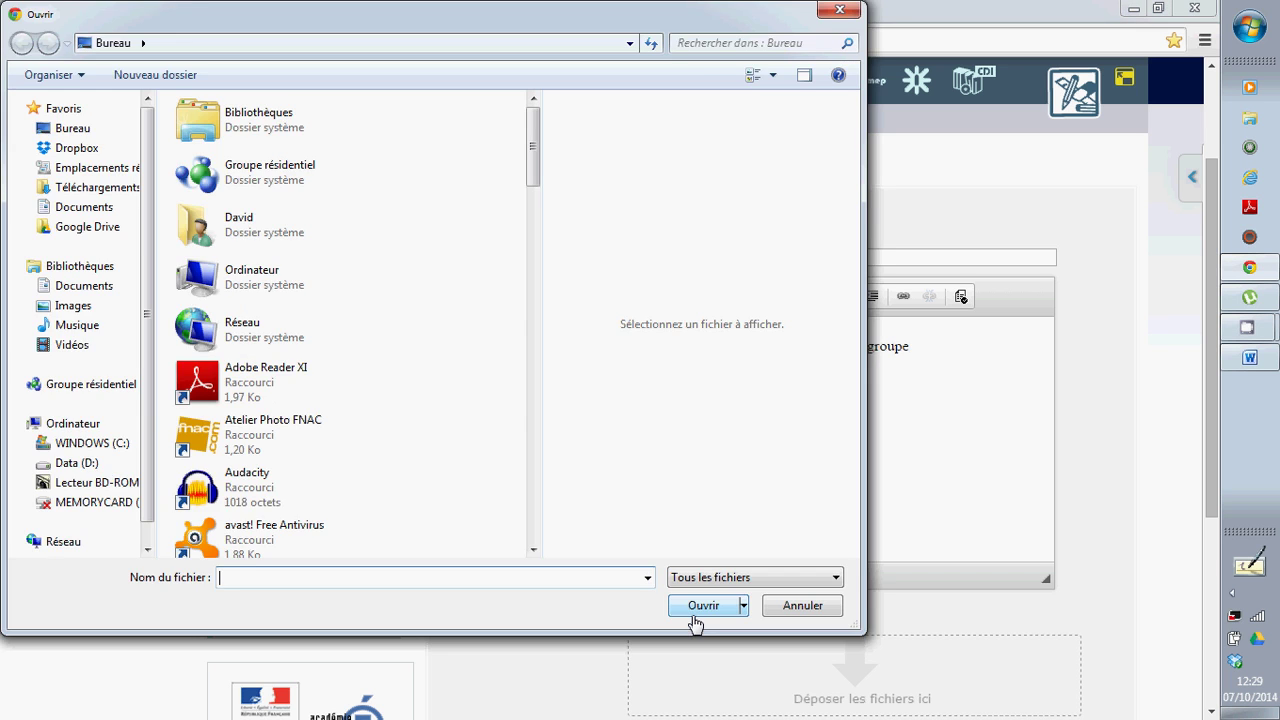
pyautogui.scroll(-5, 533, 538)
pyautogui.scroll(-5, 533, 532)
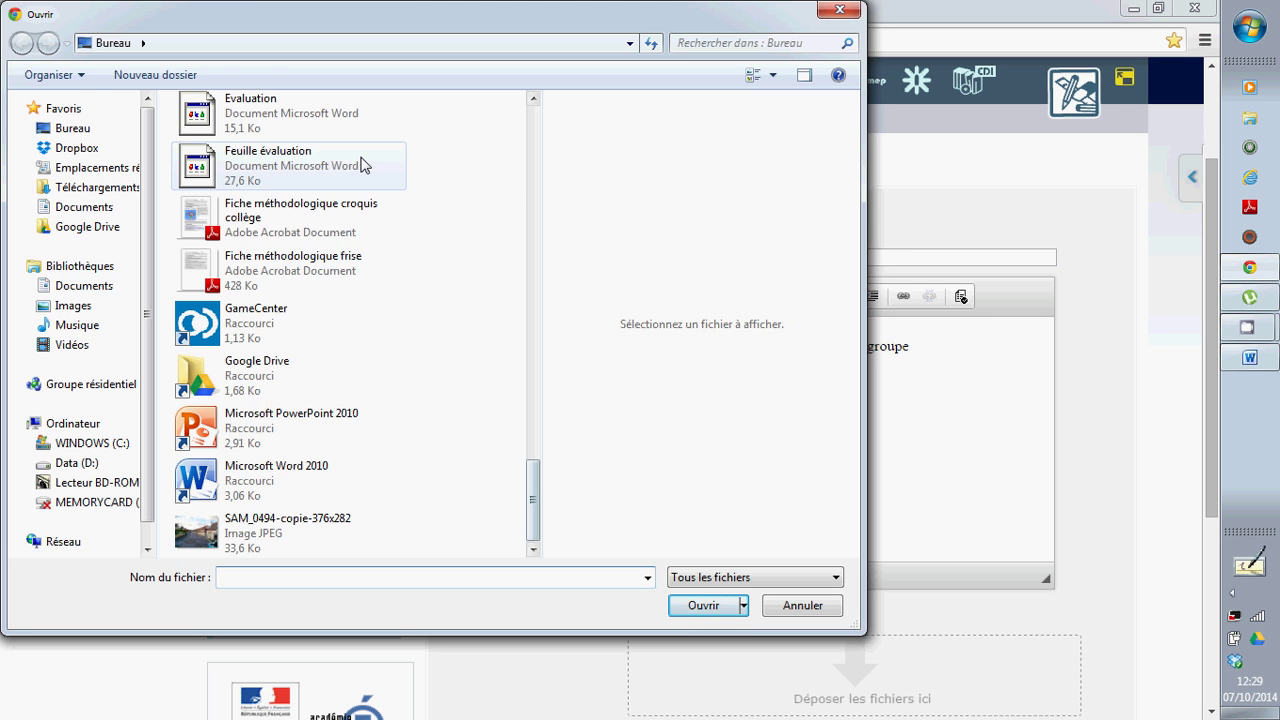
pyautogui.click(533, 99)
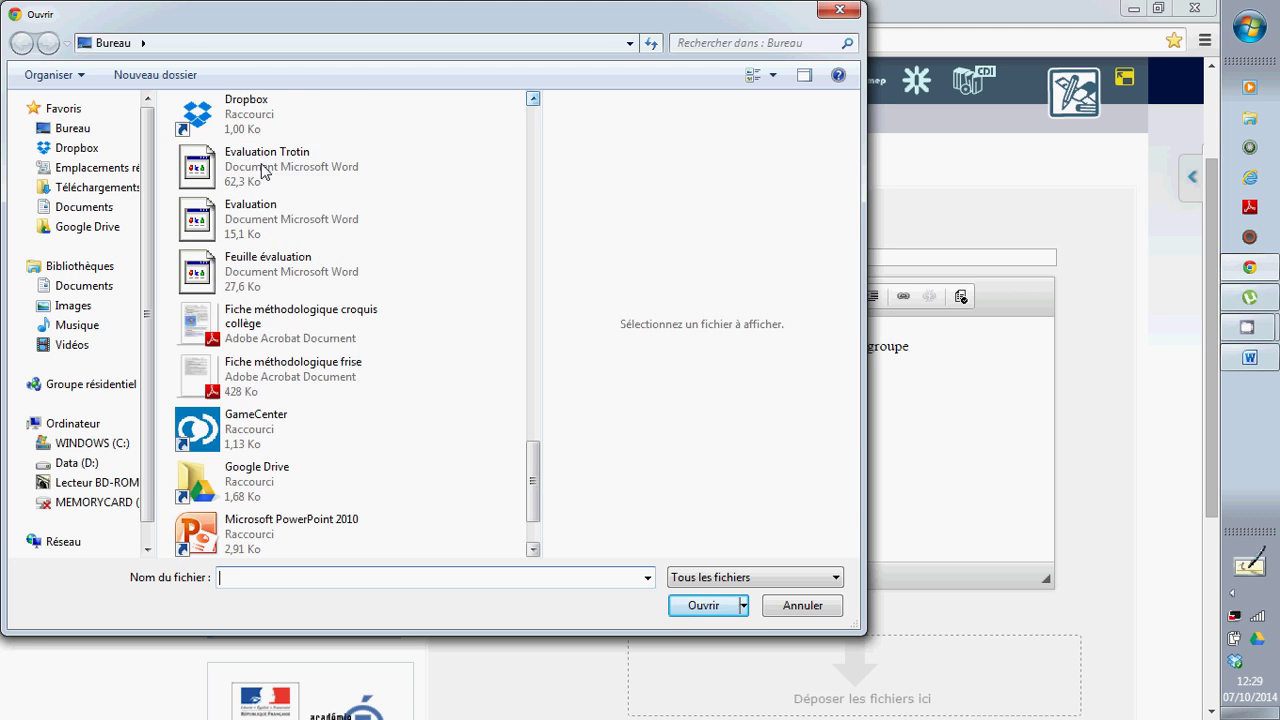
pyautogui.click(263, 172)
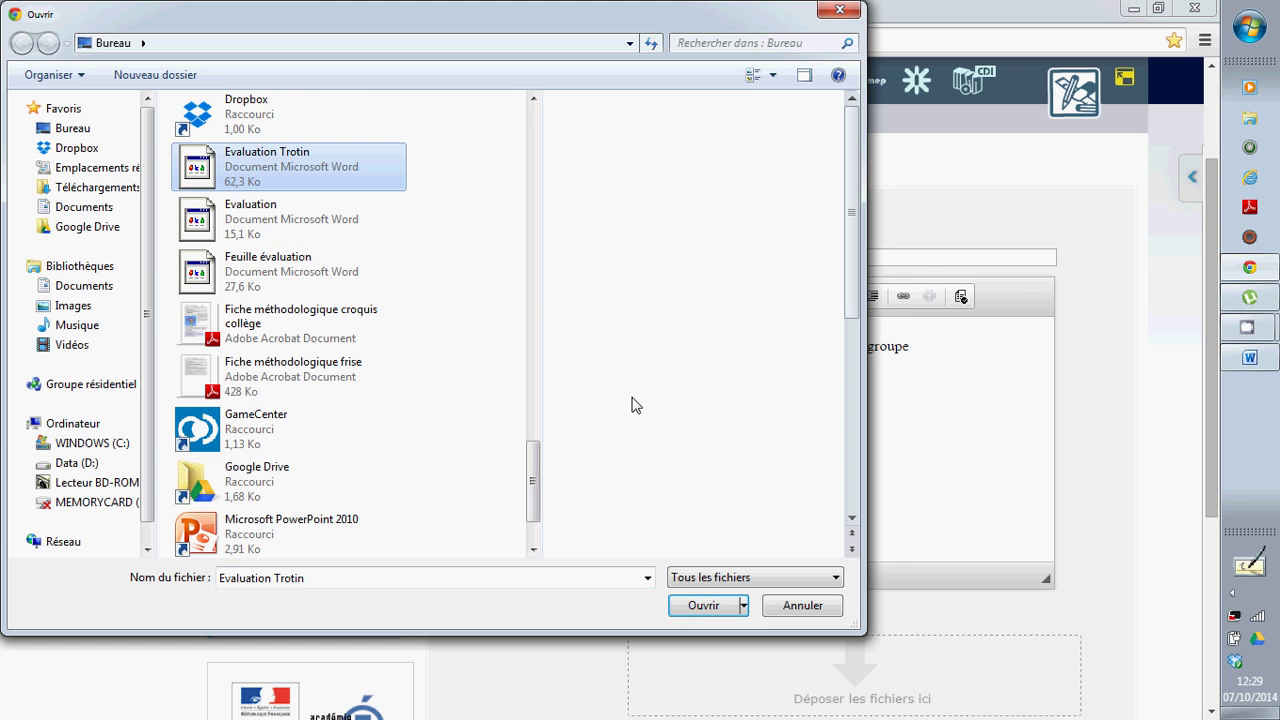
pyautogui.click(703, 606)
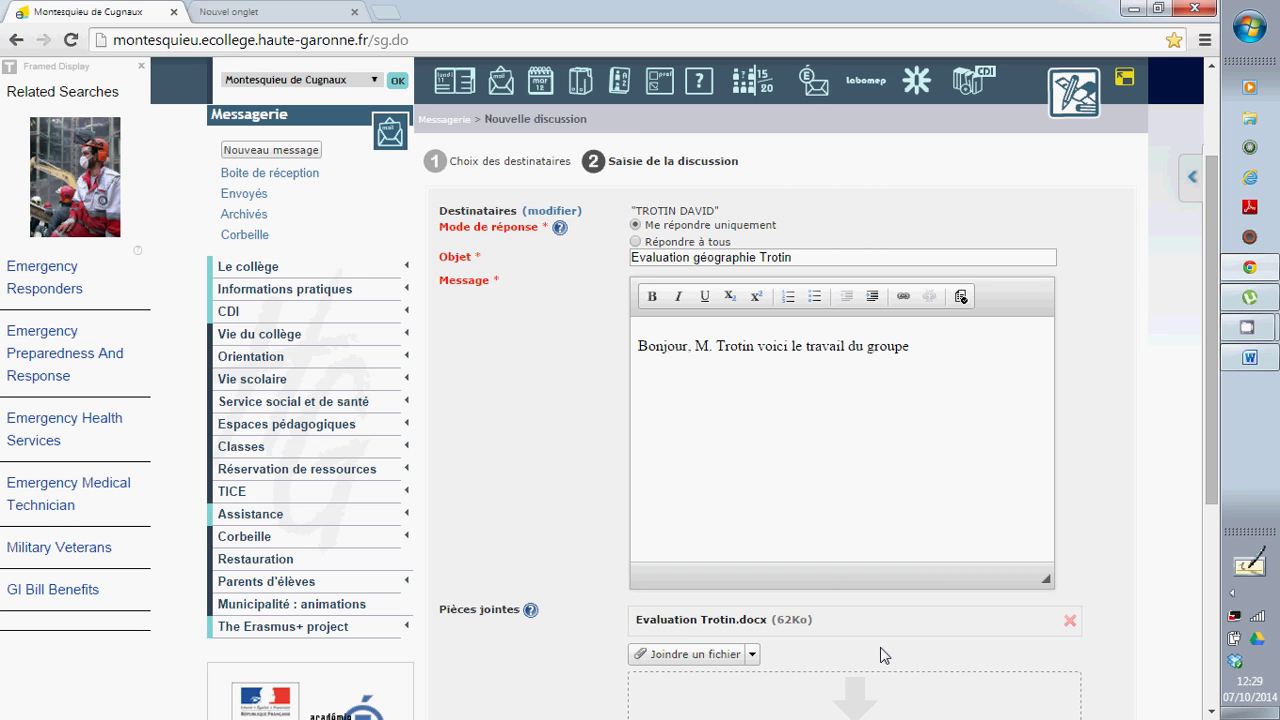
pyautogui.moveTo(1214, 401); pyautogui.dragTo(1214, 493)
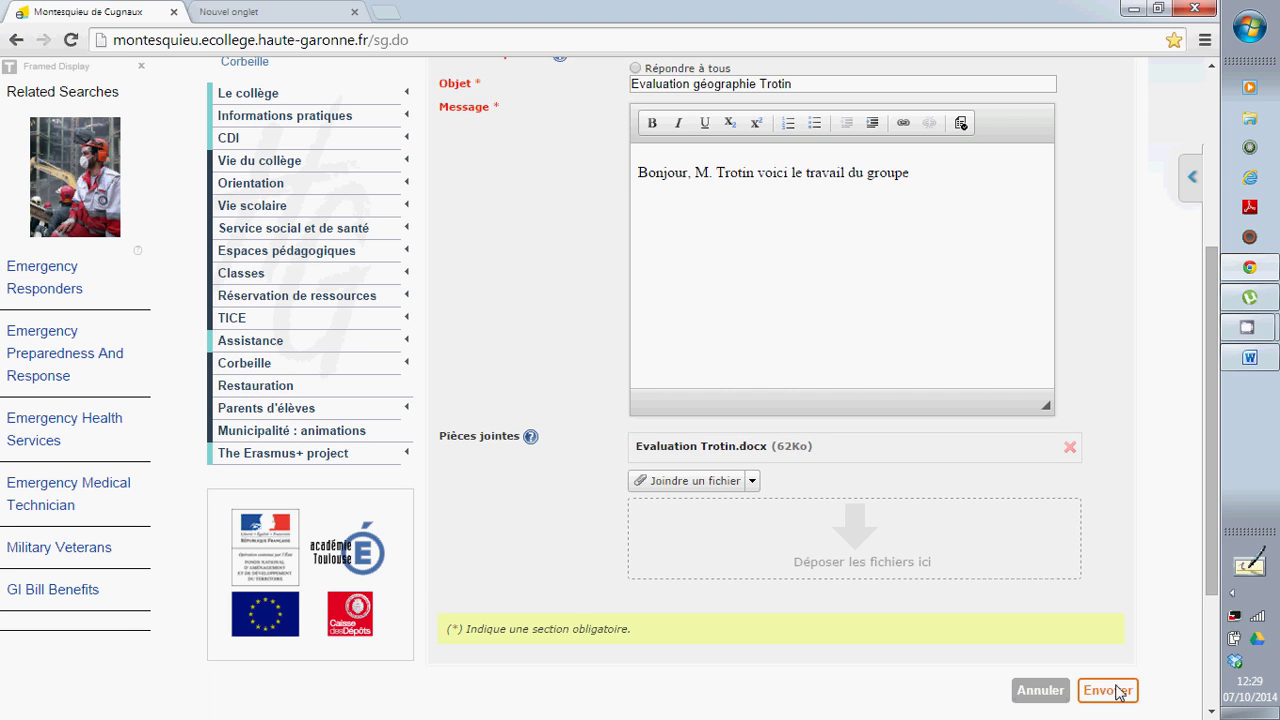
pyautogui.click(1133, 12)
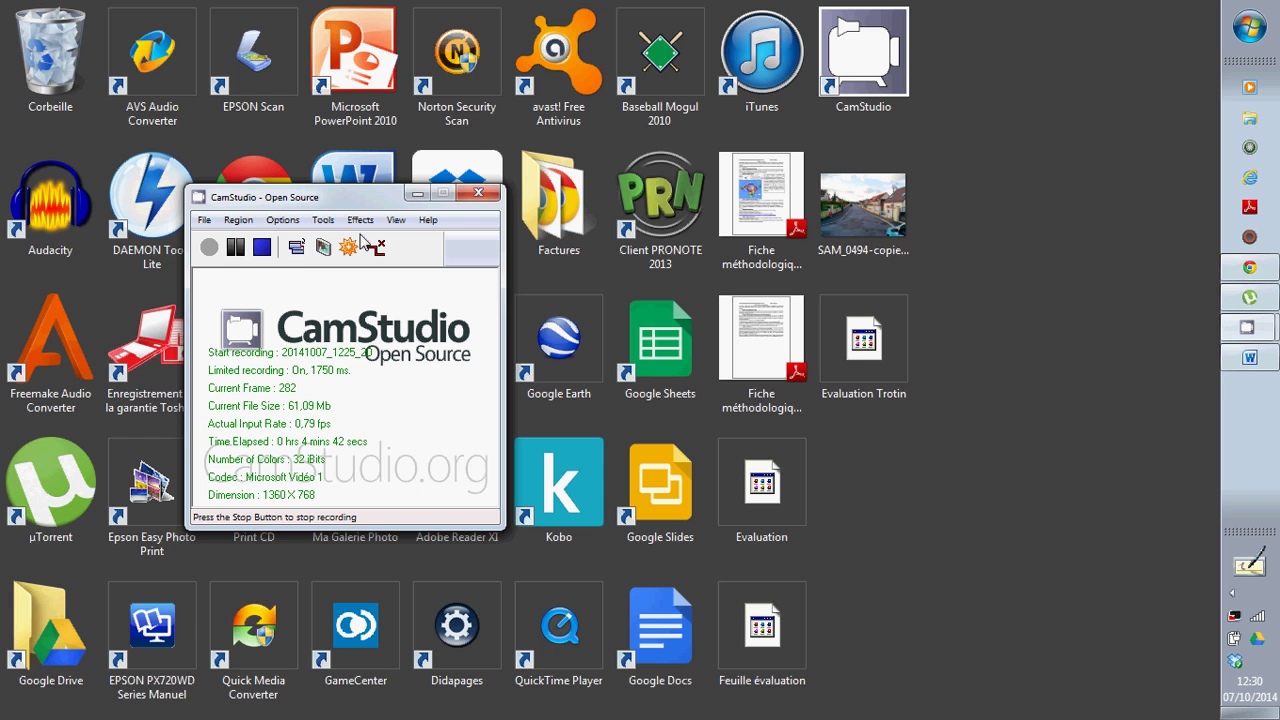